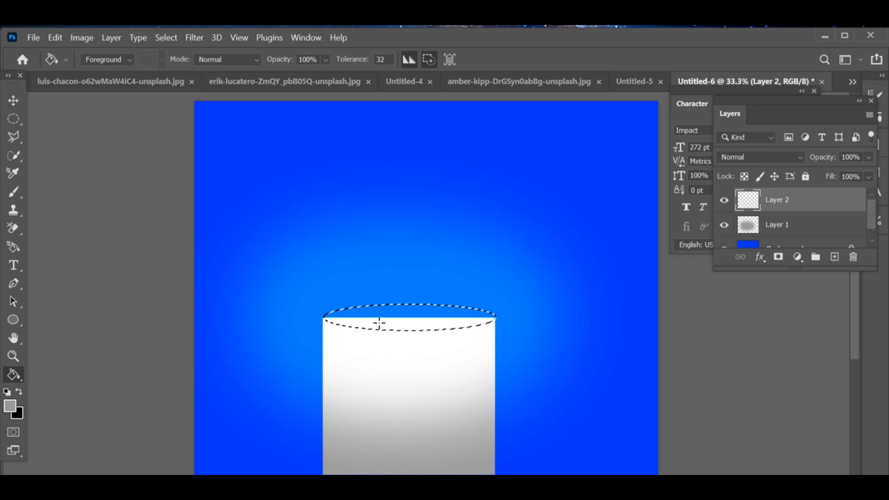
Switch to the document that holds only a plain solid blue Background layer.
{"action": "left_click", "coordinate": [379, 324]}
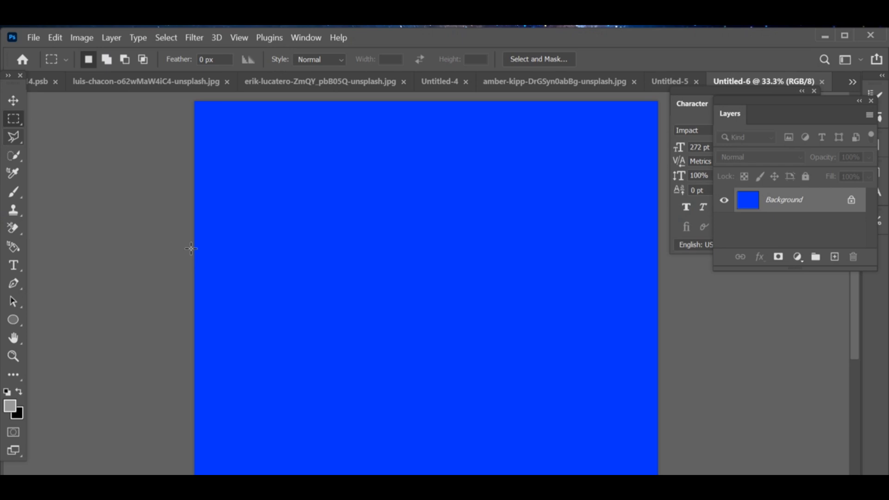
Select a narrow tall rectangle in the lower middle of the canvas and fill it grey.
{"action": "left_click_drag", "start_coordinate": [322, 318], "coordinate": [526, 470]}
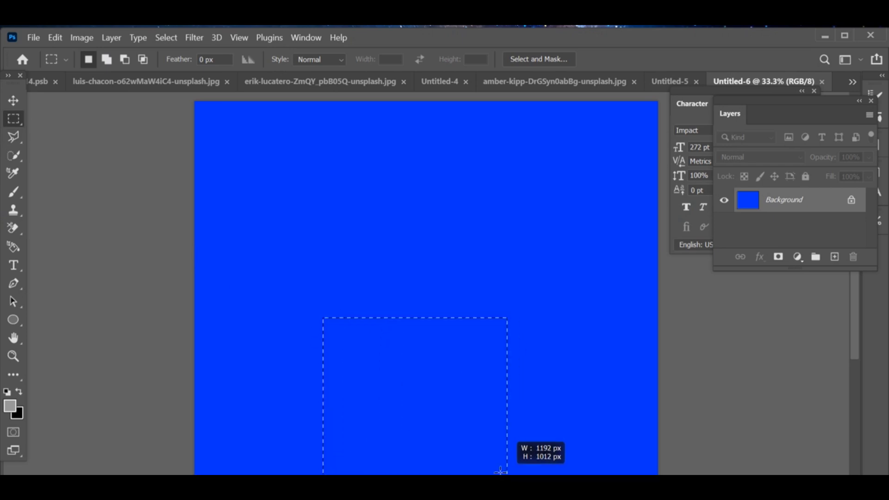
{"action": "left_click_drag", "start_coordinate": [526, 471], "coordinate": [493, 471]}
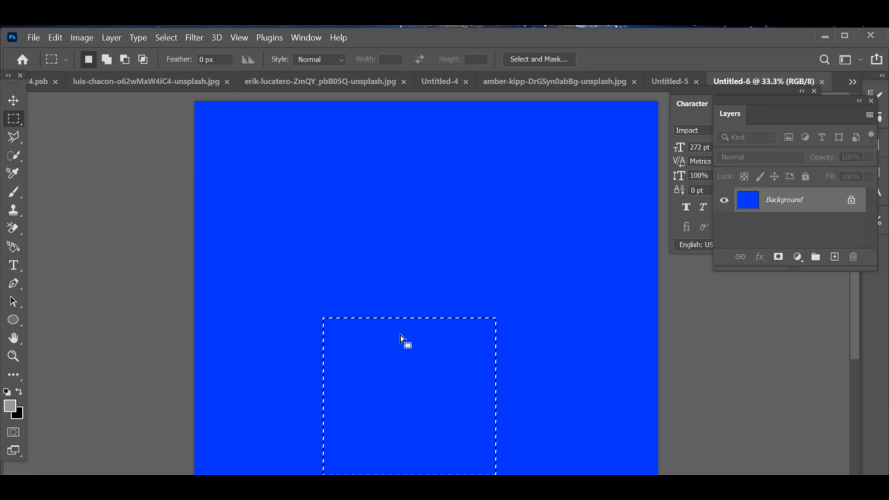
{"action": "right_click", "coordinate": [363, 342]}
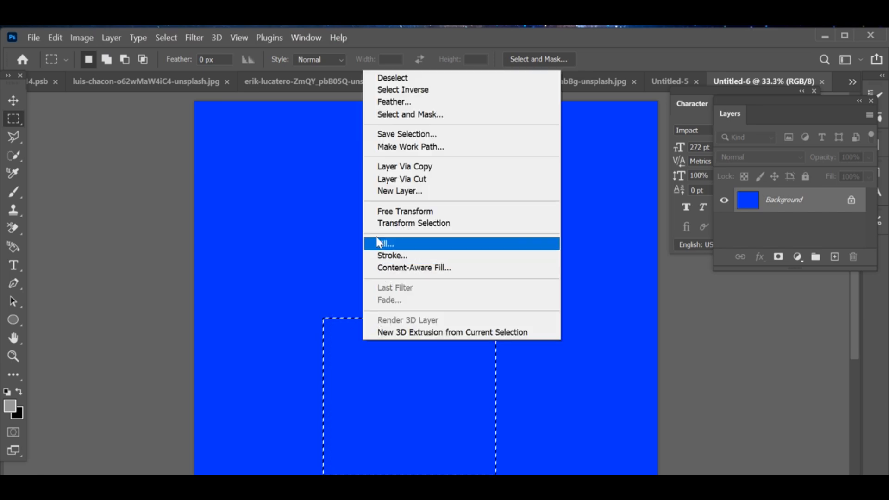
{"action": "left_click", "coordinate": [352, 394]}
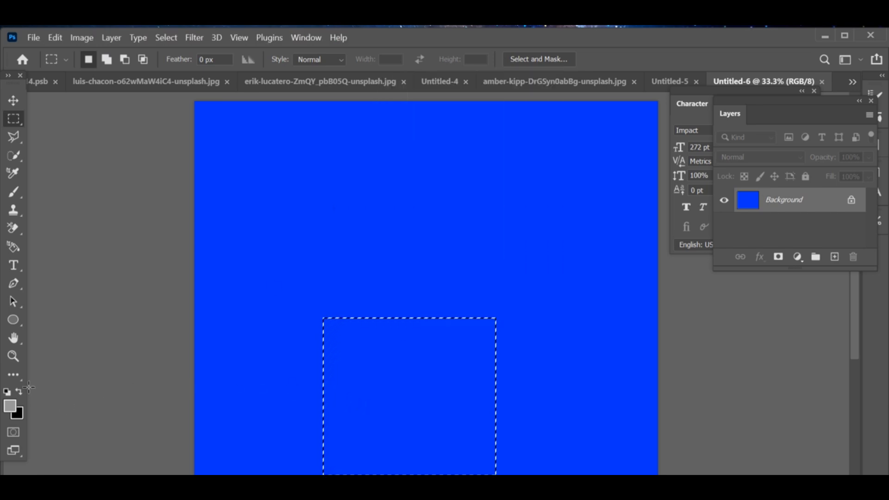
{"action": "key", "text": "g"}
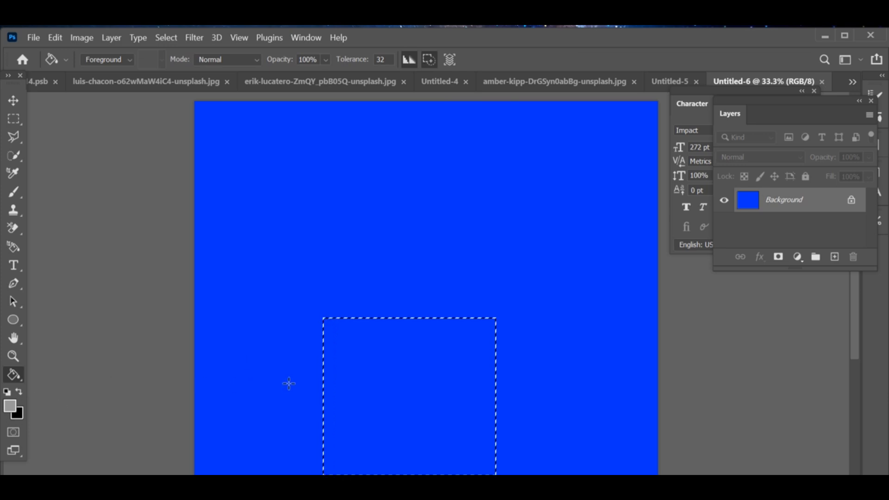
{"action": "left_click", "coordinate": [425, 375]}
Fill an elliptical selection across the rectangle's top grey on a new layer, then free-transform it.
{"action": "right_click", "coordinate": [14, 118]}
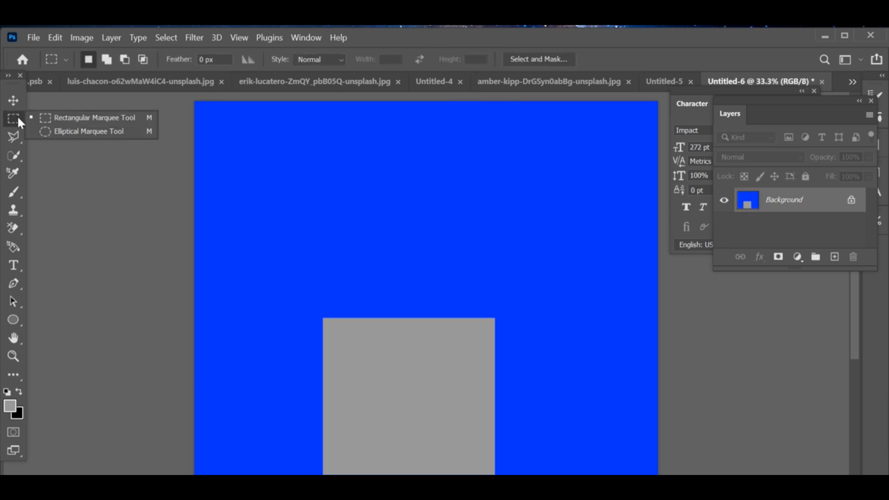
{"action": "left_click", "coordinate": [72, 131]}
{"action": "mouse_move", "coordinate": [320, 303]}
{"action": "left_mouse_down"}
{"action": "mouse_move", "coordinate": [420, 336]}
{"action": "mouse_move", "coordinate": [493, 331]}
{"action": "left_mouse_up"}
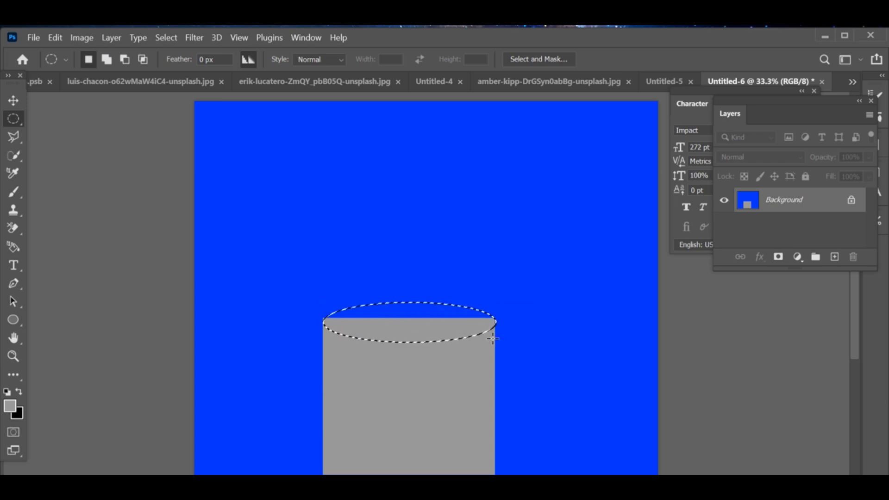
{"action": "key", "text": "g"}
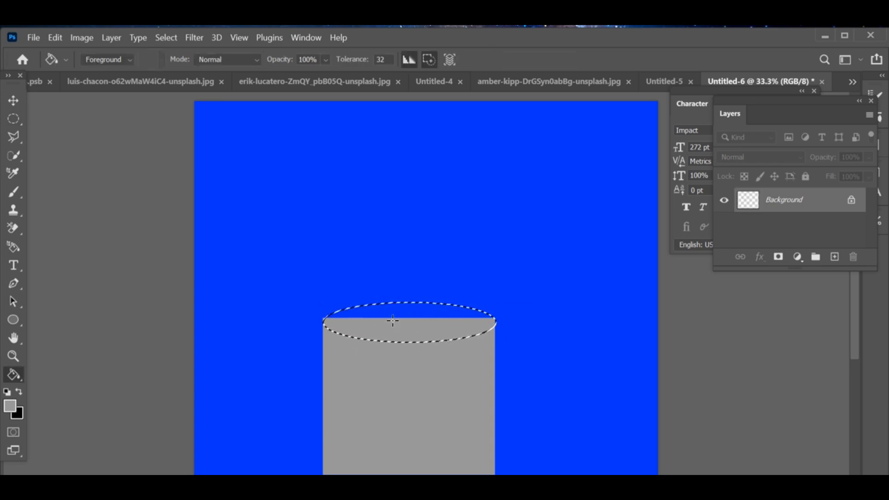
{"action": "left_click", "coordinate": [835, 257]}
{"action": "left_click", "coordinate": [395, 326]}
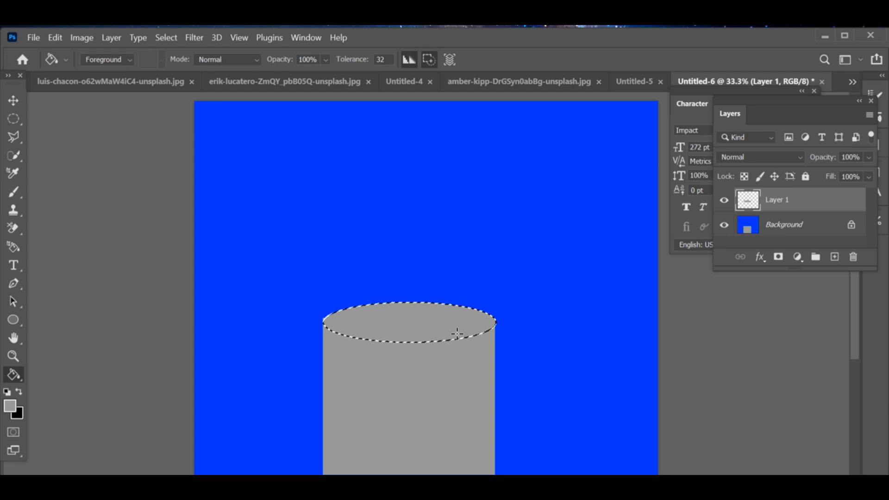
{"action": "key", "text": "ctrl+t"}
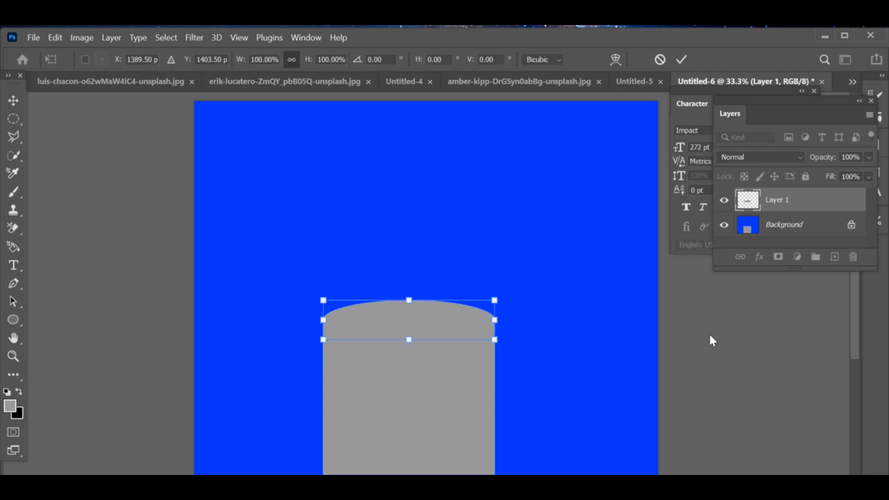
Commit the ellipse transform and draw a closed Pen path with a curved lower edge over the cylinder top.
{"action": "key", "text": "Return"}
{"action": "right_click", "coordinate": [12, 284]}
{"action": "left_click", "coordinate": [36, 290]}
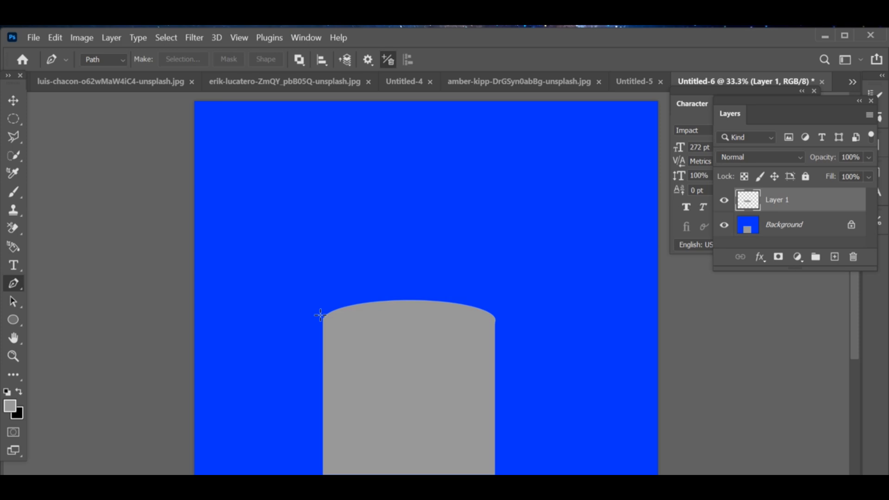
{"action": "left_click", "coordinate": [493, 317]}
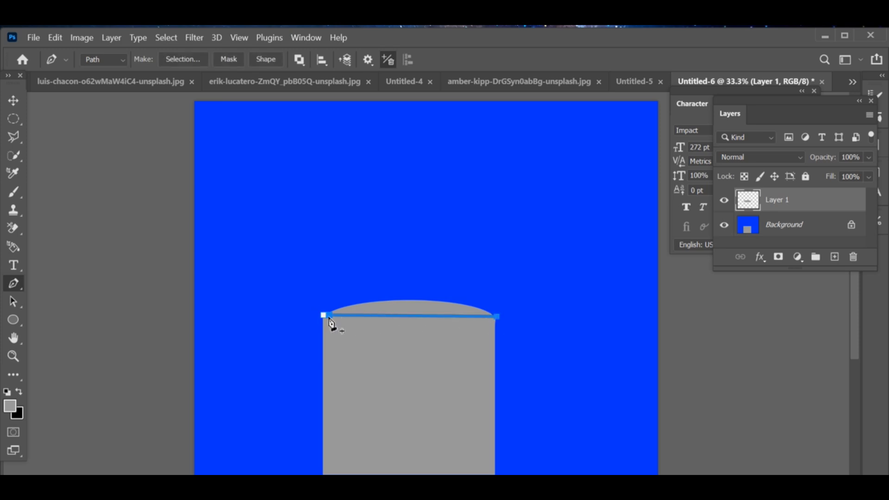
{"action": "left_click_drag", "start_coordinate": [323, 315], "coordinate": [326, 337]}
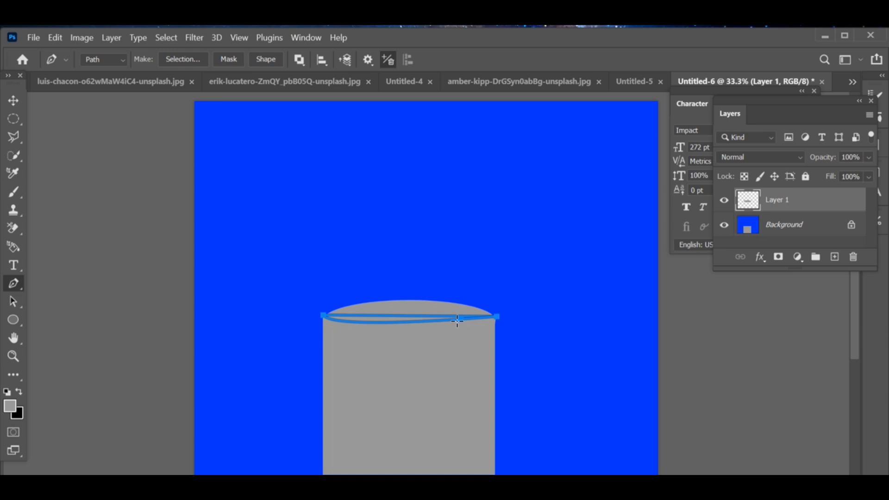
Stroke the path with the Brush, delete the path, and set the glow layer to Color Dodge.
{"action": "right_click", "coordinate": [463, 277]}
{"action": "left_click", "coordinate": [507, 274]}
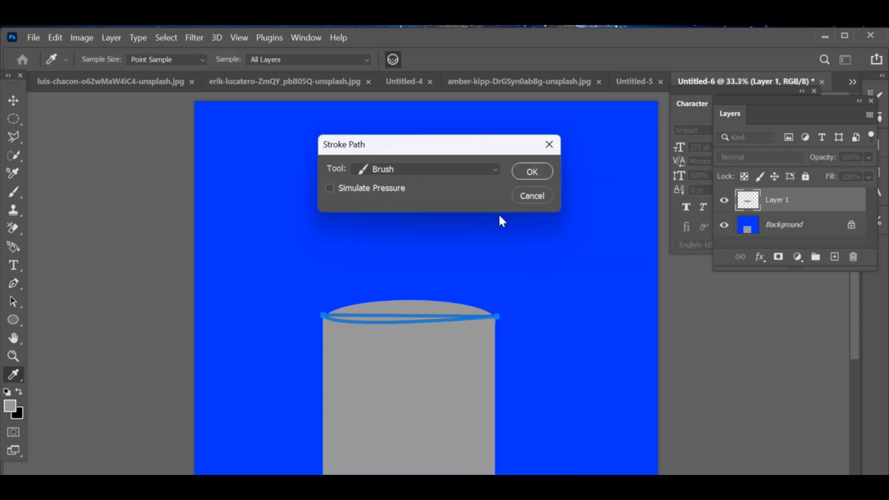
{"action": "left_click", "coordinate": [532, 167]}
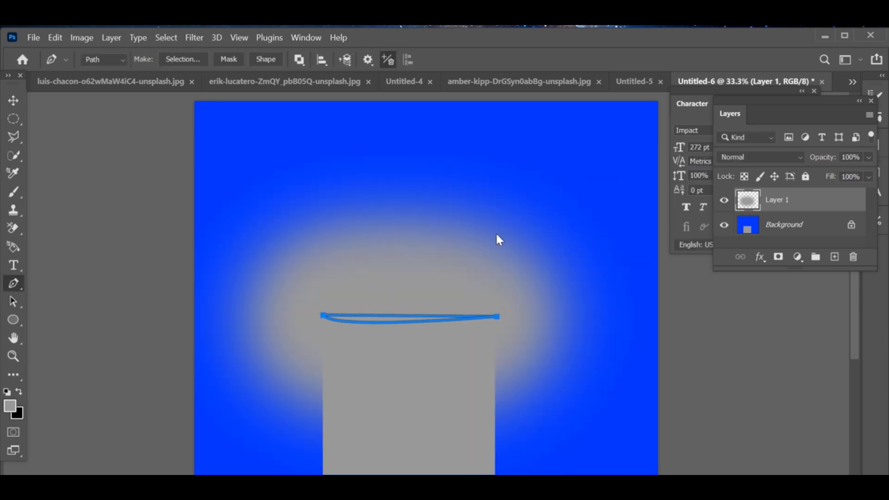
{"action": "right_click", "coordinate": [497, 239]}
{"action": "left_click", "coordinate": [541, 200]}
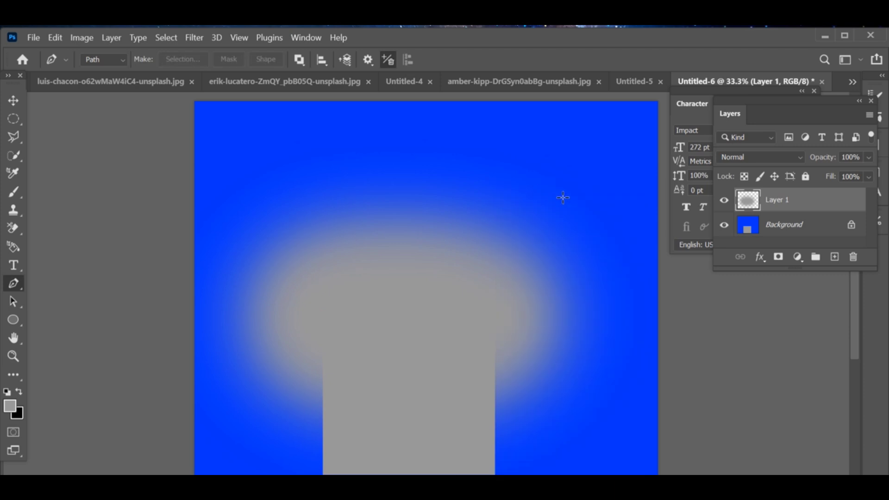
{"action": "left_click", "coordinate": [753, 155]}
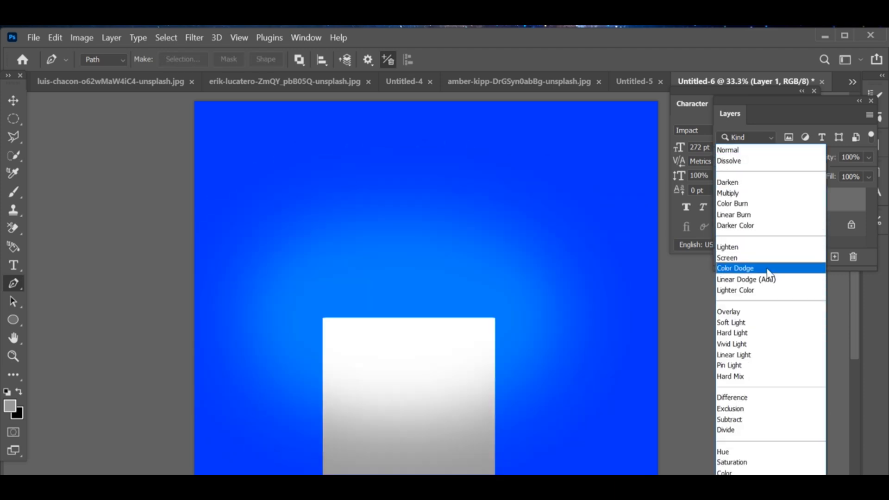
{"action": "left_click", "coordinate": [765, 268]}
Draw an elliptical selection across the white cylinder's top and nudge it onto the top edge.
{"action": "right_click", "coordinate": [14, 118]}
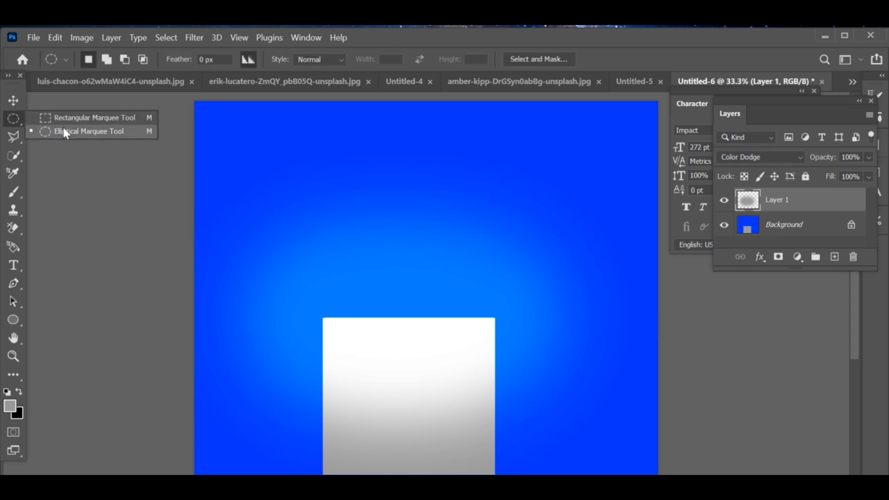
{"action": "left_click", "coordinate": [63, 126]}
{"action": "left_click_drag", "start_coordinate": [326, 301], "coordinate": [498, 321]}
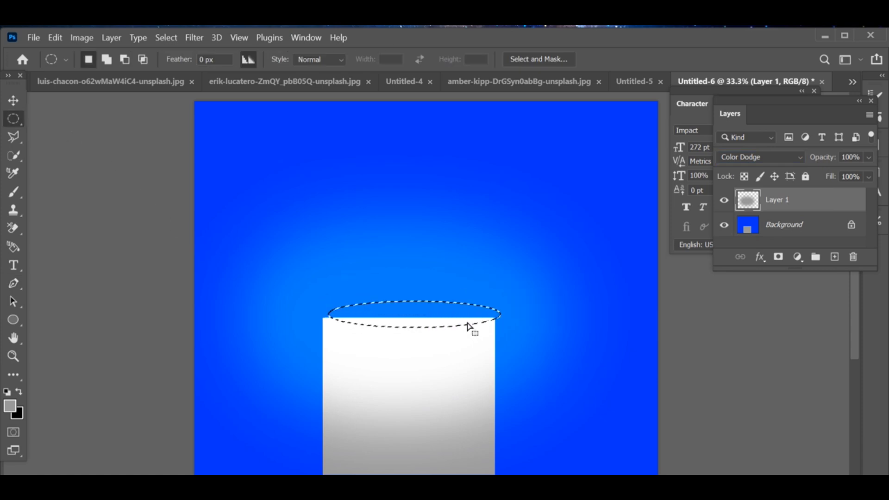
{"action": "left_click_drag", "start_coordinate": [447, 307], "coordinate": [455, 311]}
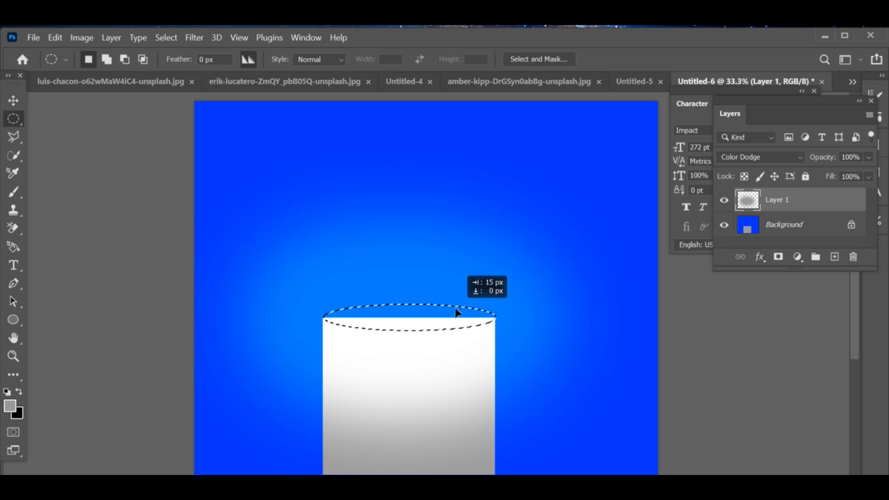